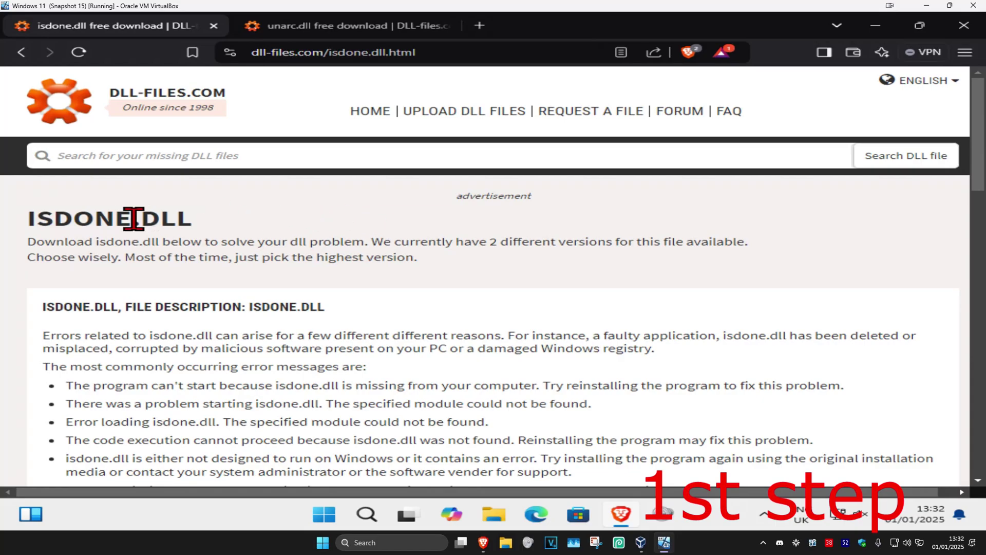
Step: Download the isdone.dll version 0.6.0.0 zip (isdone.zip) from DLL-files.com, ending on the unarc.dll page
{"action": "left_click", "coordinate": [322, 32]}
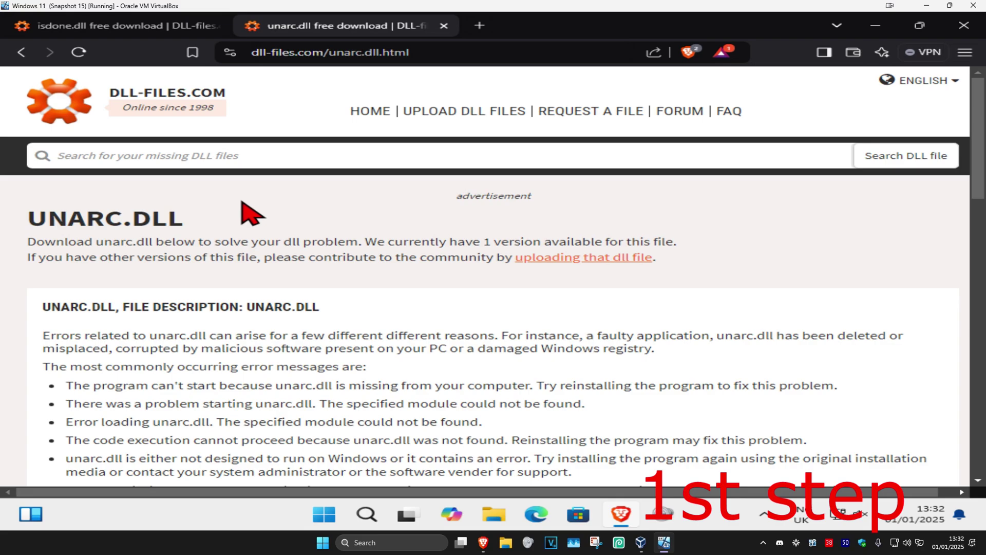
{"action": "left_click", "coordinate": [136, 27]}
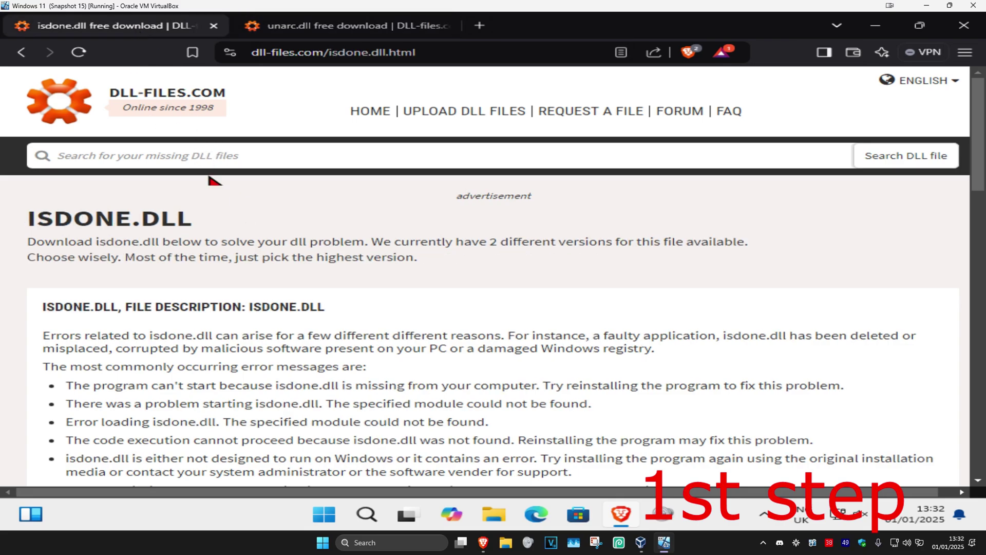
{"action": "scroll", "coordinate": [350, 179], "scroll_direction": "down", "scroll_amount": 10}
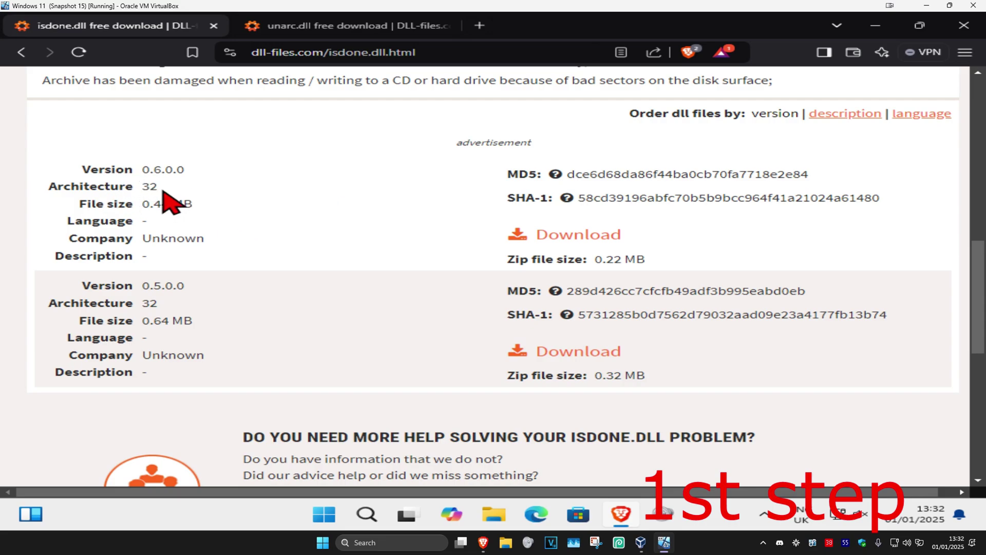
{"action": "left_click", "coordinate": [590, 236]}
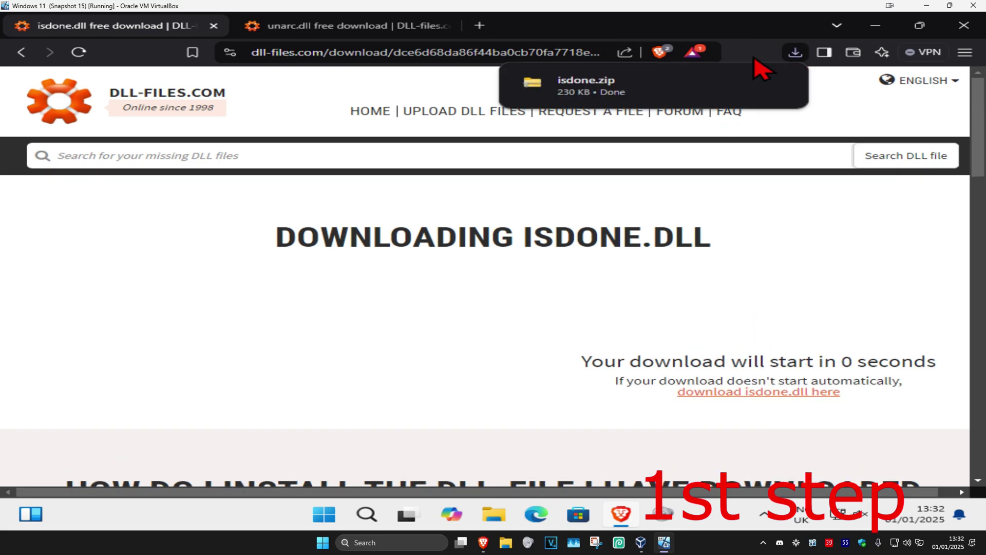
{"action": "left_click", "coordinate": [328, 25]}
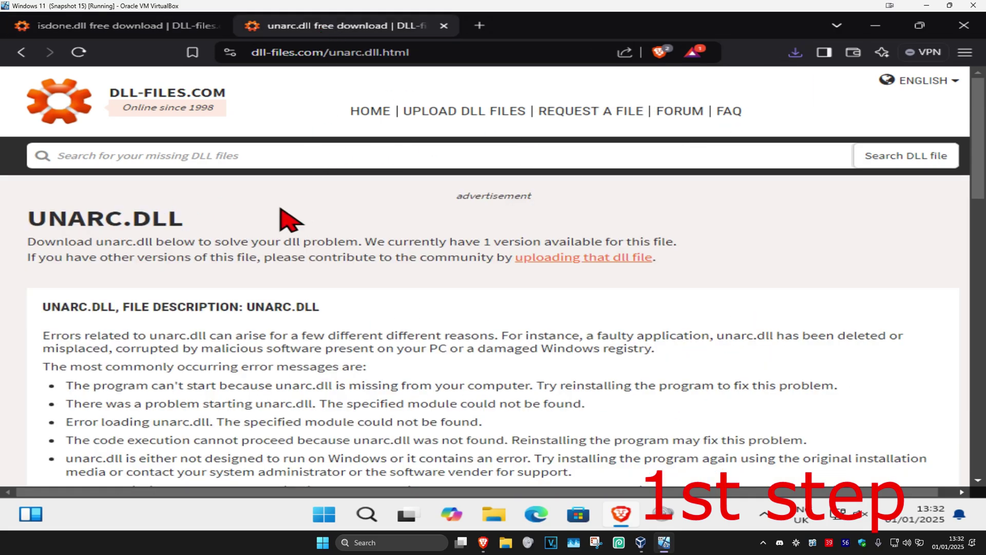
Step: Download the unarc.dll version 0.0.0.0 zip and confirm it in the recent downloads list
{"action": "scroll", "coordinate": [403, 216], "scroll_direction": "down", "scroll_amount": 10}
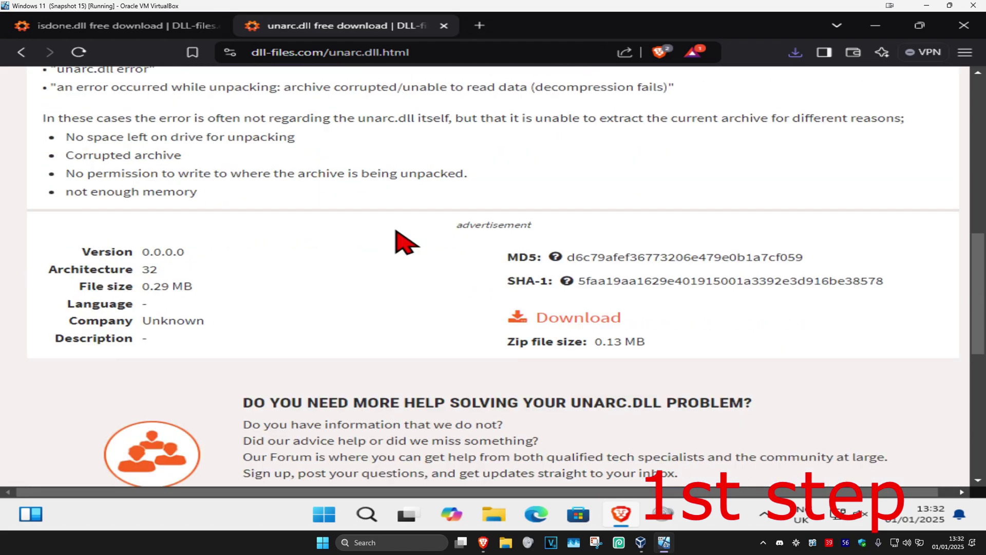
{"action": "left_click", "coordinate": [552, 321]}
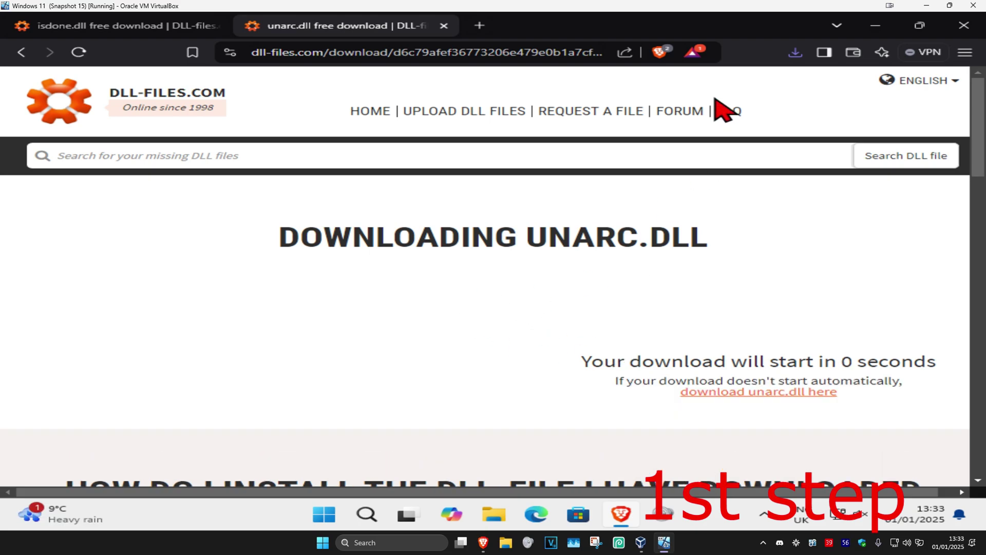
{"action": "left_click", "coordinate": [794, 52]}
{"action": "left_click", "coordinate": [520, 251]}
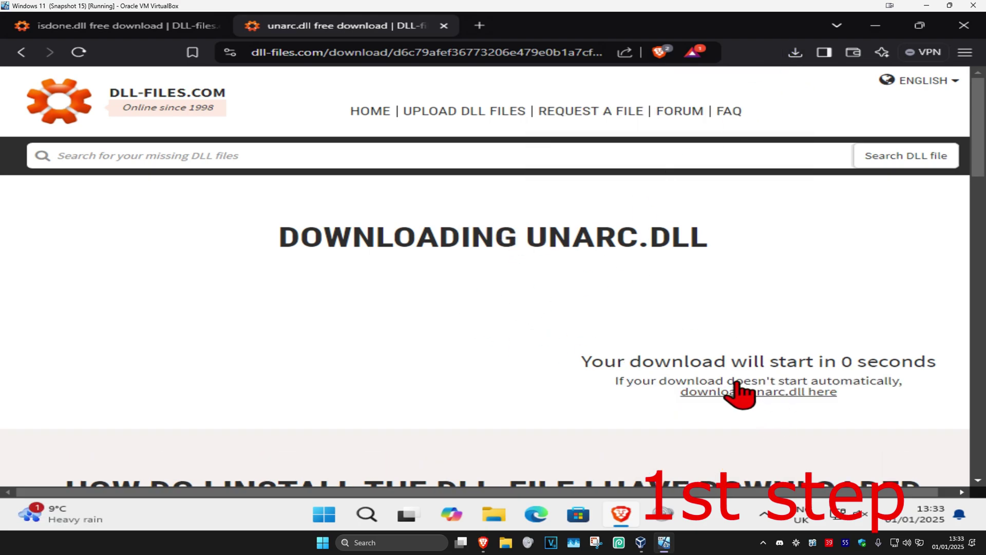
{"action": "left_click", "coordinate": [165, 27]}
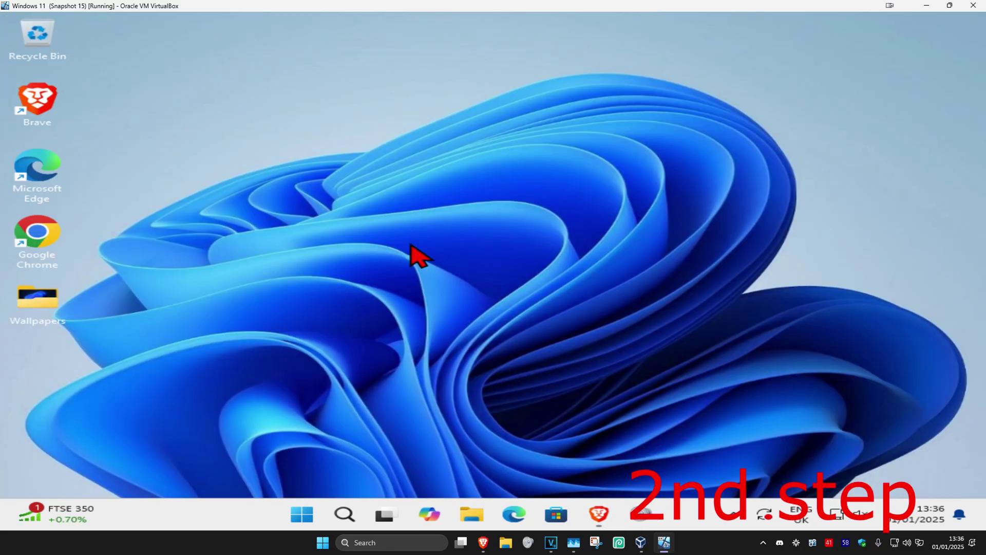
Step: Open File Explorer from search and show the Downloads folder with the two zip files
{"action": "left_click", "coordinate": [337, 513]}
{"action": "type", "text": "file"}
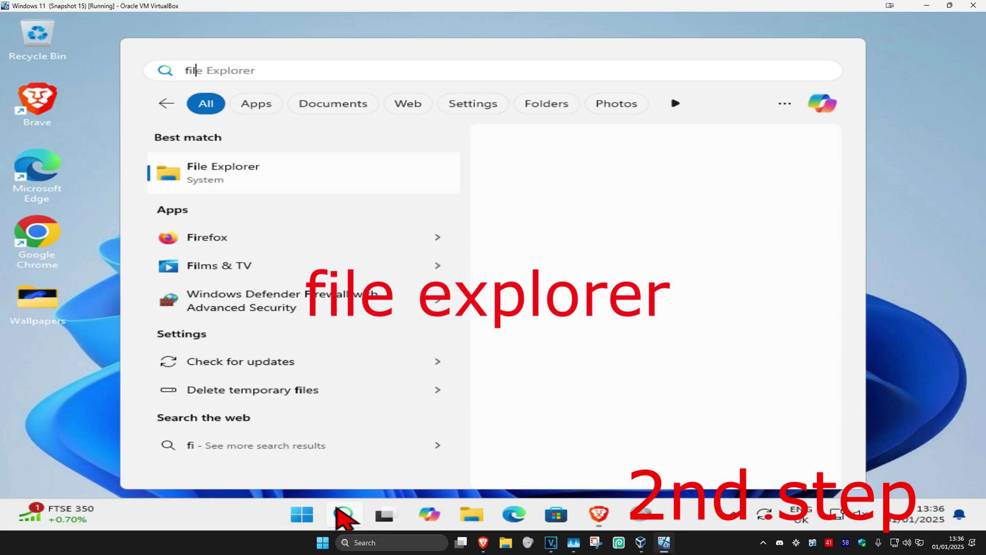
{"action": "left_click", "coordinate": [319, 173]}
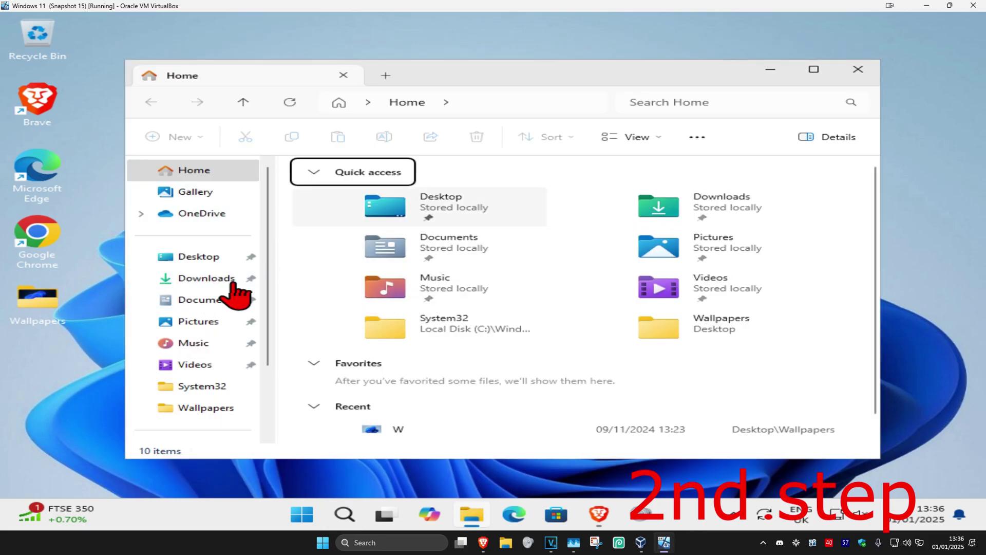
{"action": "left_click", "coordinate": [218, 280]}
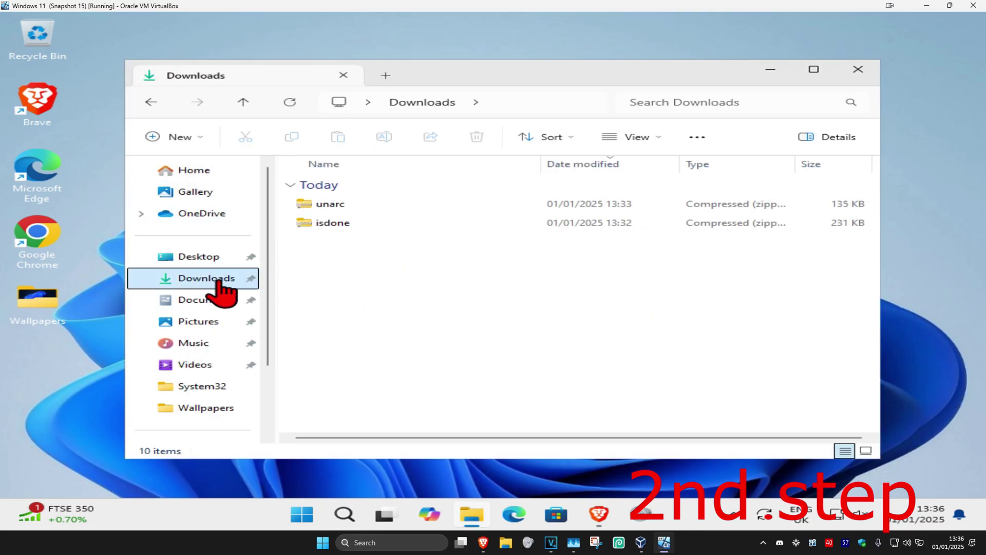
{"action": "left_click", "coordinate": [355, 222]}
{"action": "left_click", "coordinate": [358, 204]}
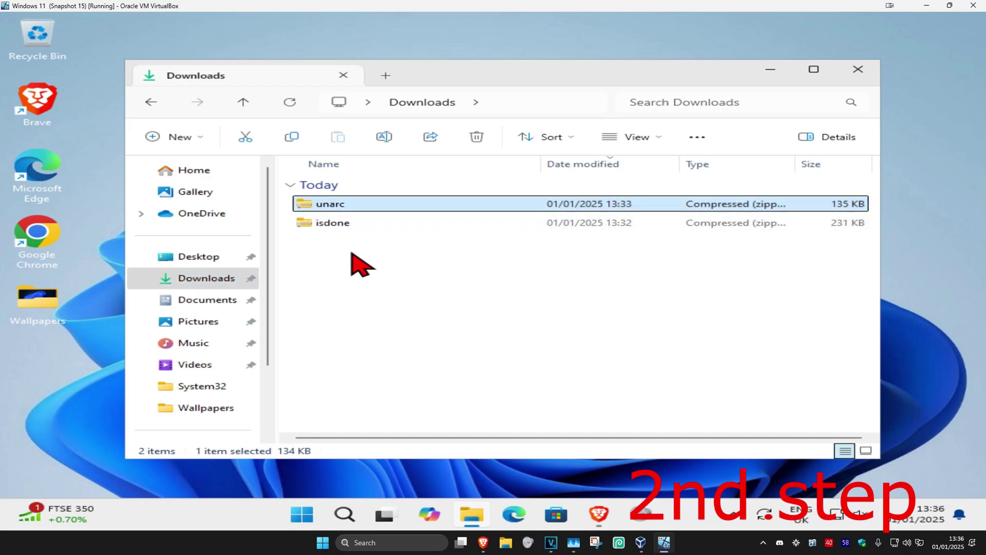
Step: Extract the unarc and isdone zip archives into their own unarc and isdone folders
{"action": "right_click", "coordinate": [332, 204]}
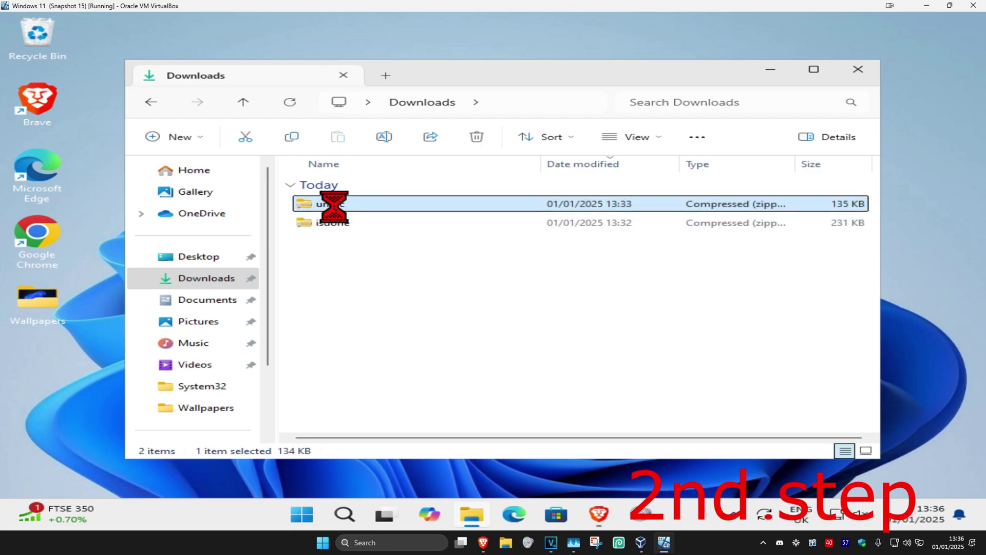
{"action": "left_click", "coordinate": [434, 233]}
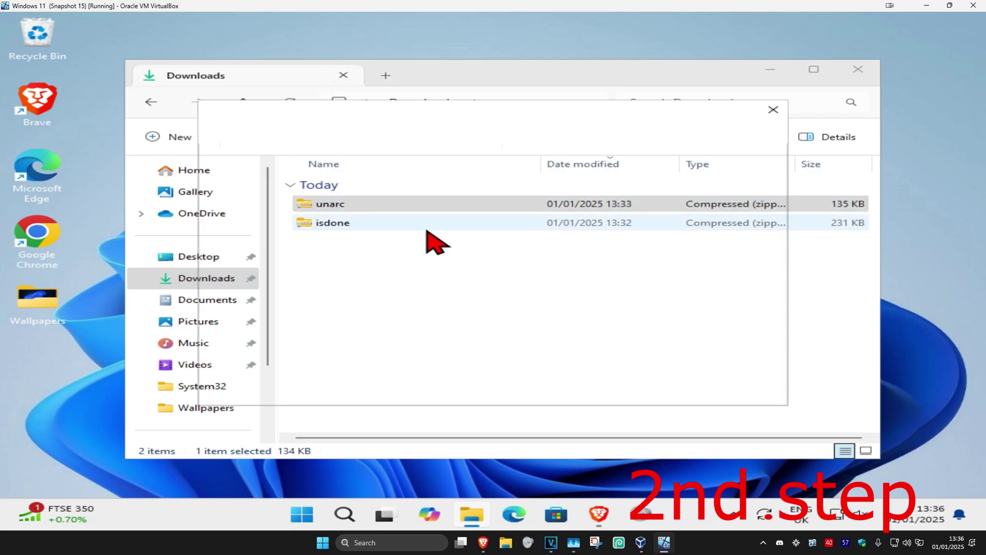
{"action": "left_click", "coordinate": [243, 236]}
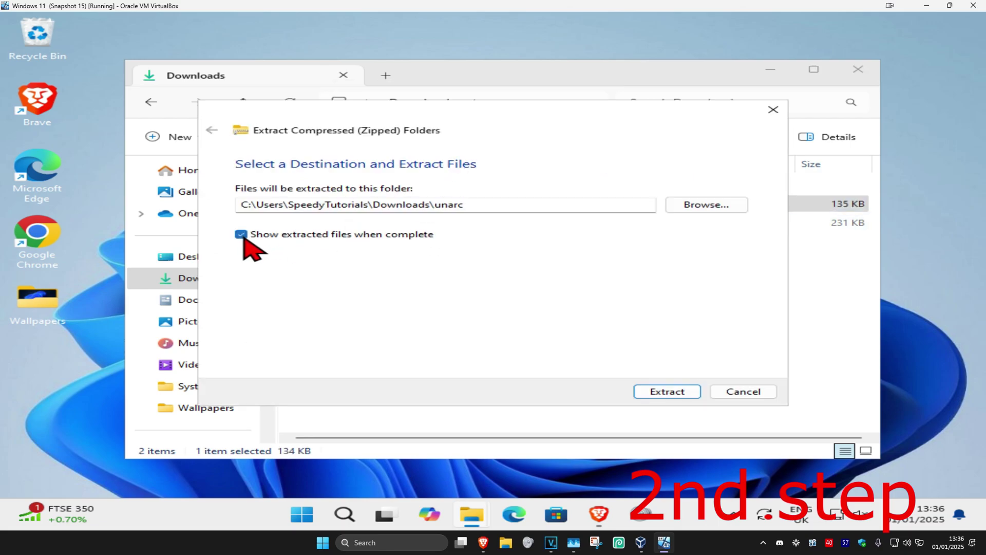
{"action": "left_click", "coordinate": [666, 393]}
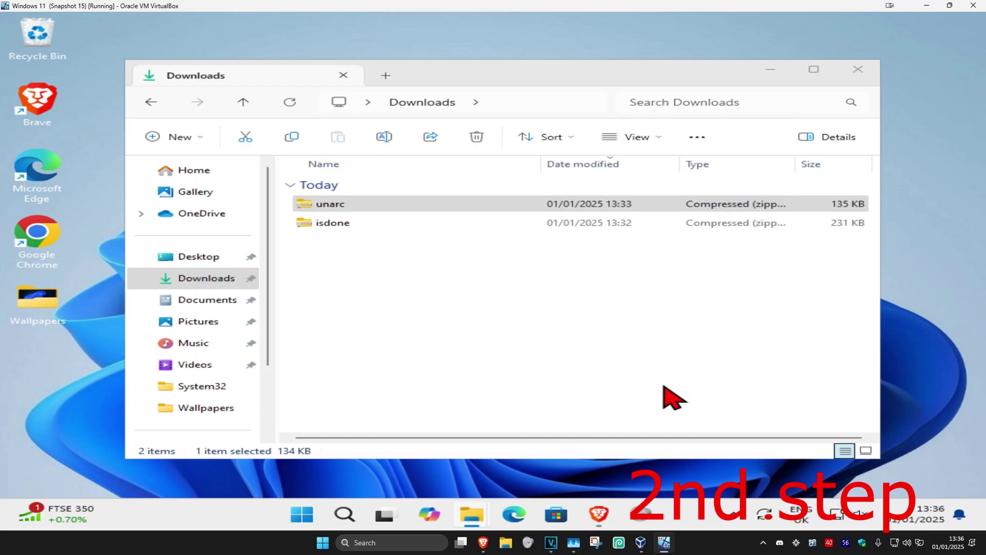
{"action": "left_click", "coordinate": [358, 231]}
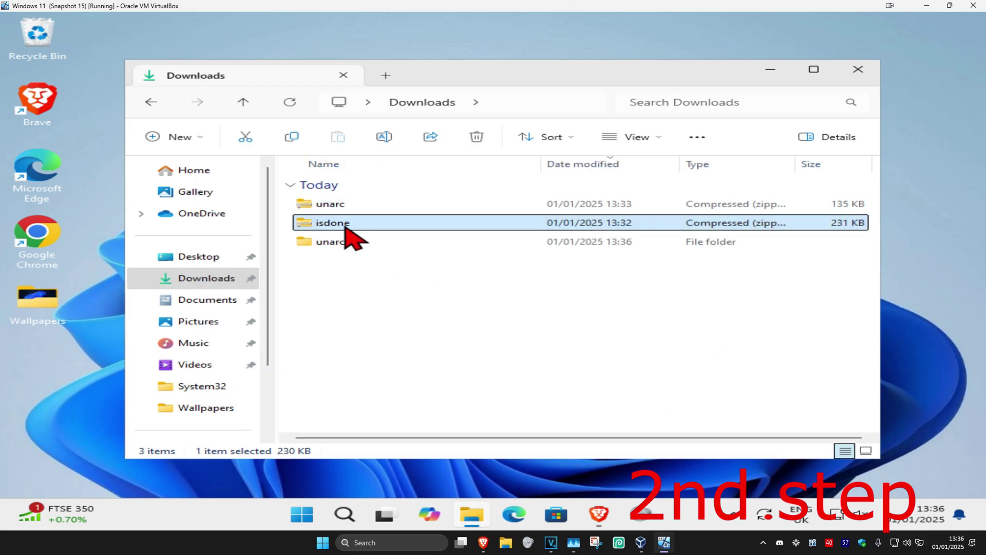
{"action": "right_click", "coordinate": [351, 231]}
{"action": "left_click", "coordinate": [418, 236]}
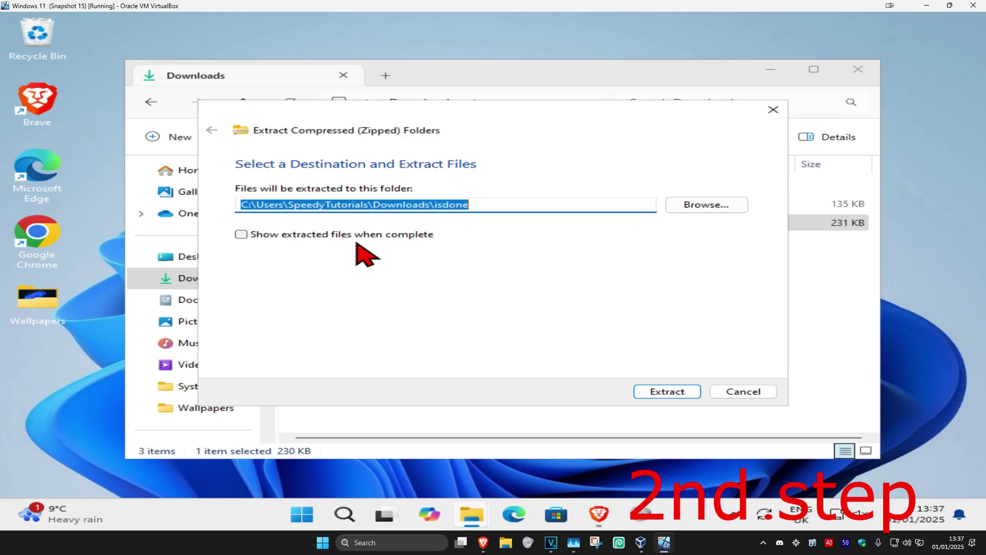
{"action": "left_click", "coordinate": [666, 392]}
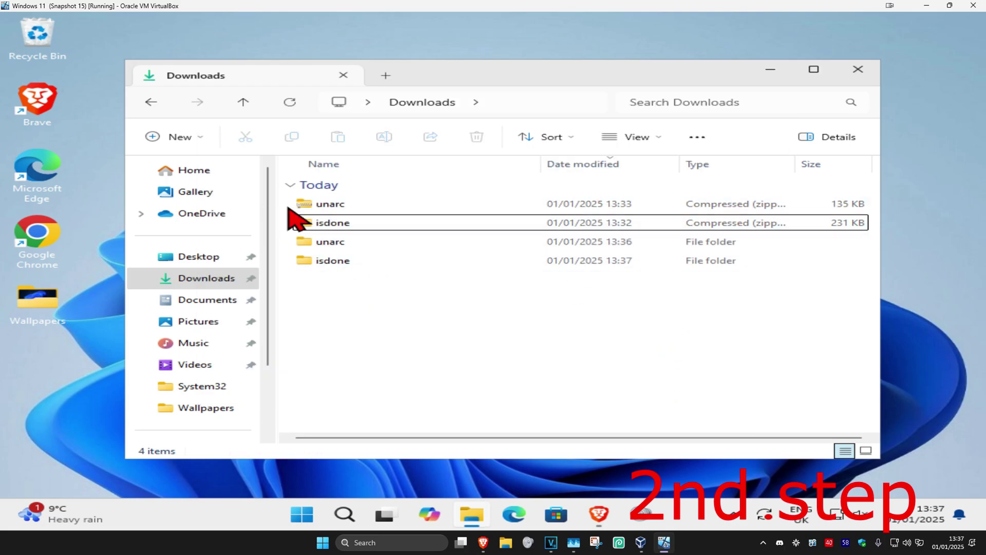
Step: Delete both original zip files from Downloads
{"action": "left_click", "coordinate": [303, 222]}
{"action": "key", "text": "shift+Up"}
{"action": "key", "text": "Delete"}
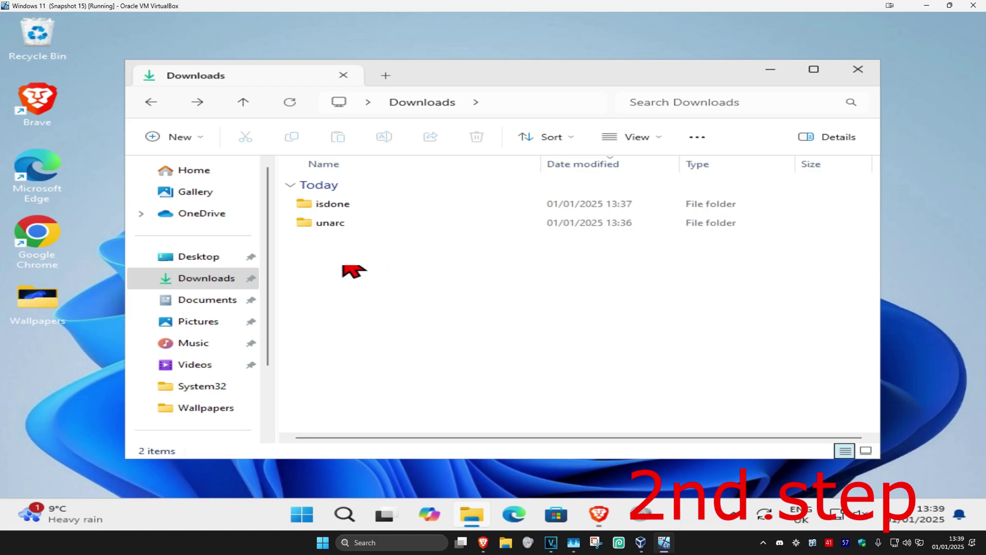
Step: Move unarc.dll and ISDone.dll out of their extracted folders onto the desktop
{"action": "double_click", "coordinate": [328, 223]}
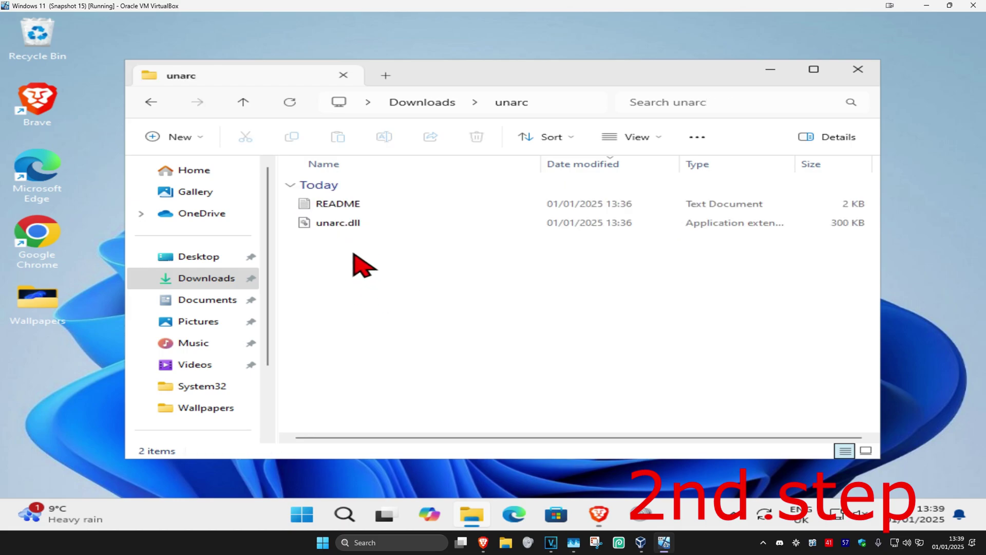
{"action": "left_click", "coordinate": [362, 224]}
{"action": "left_click_drag", "start_coordinate": [361, 224], "coordinate": [90, 334]}
{"action": "left_click", "coordinate": [380, 234]}
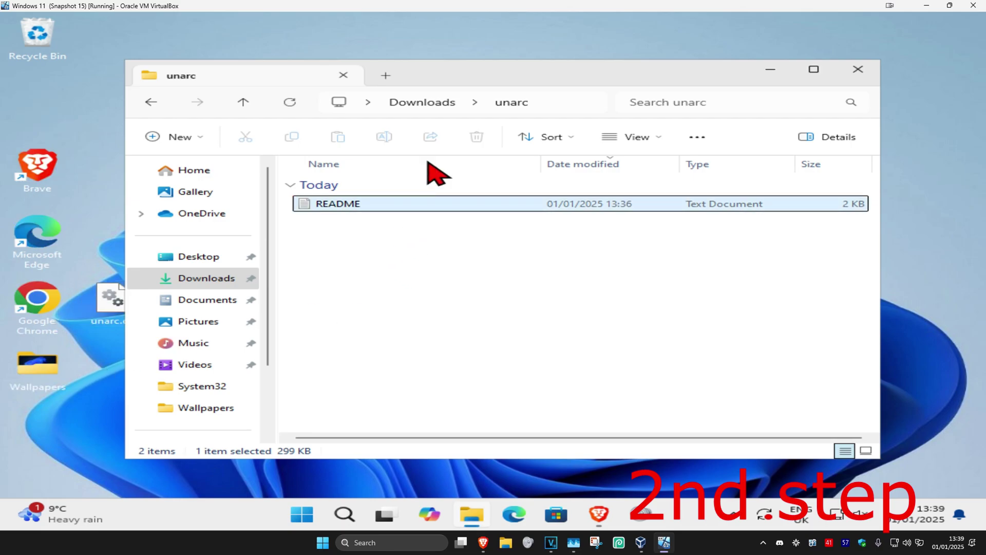
{"action": "left_click", "coordinate": [431, 102]}
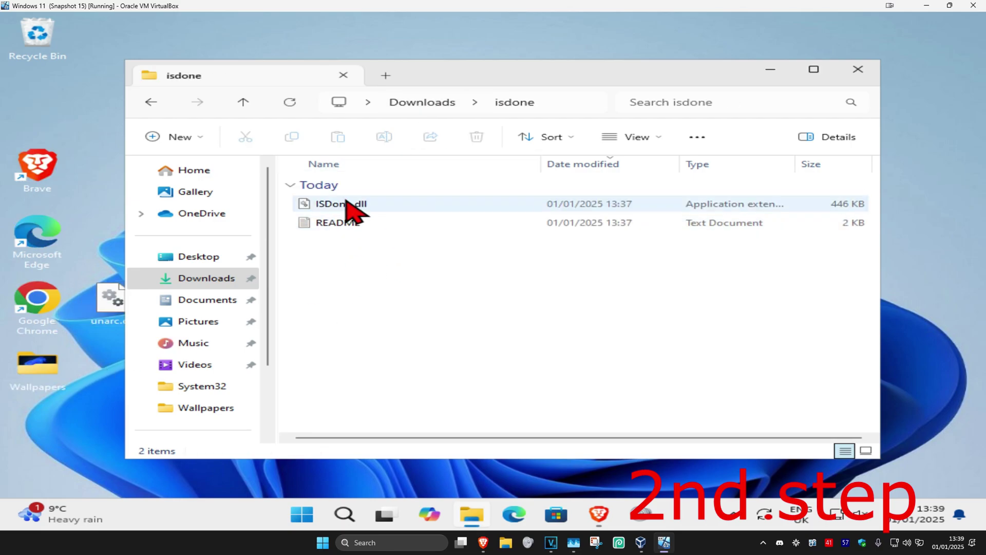
{"action": "left_click_drag", "start_coordinate": [331, 211], "coordinate": [98, 364]}
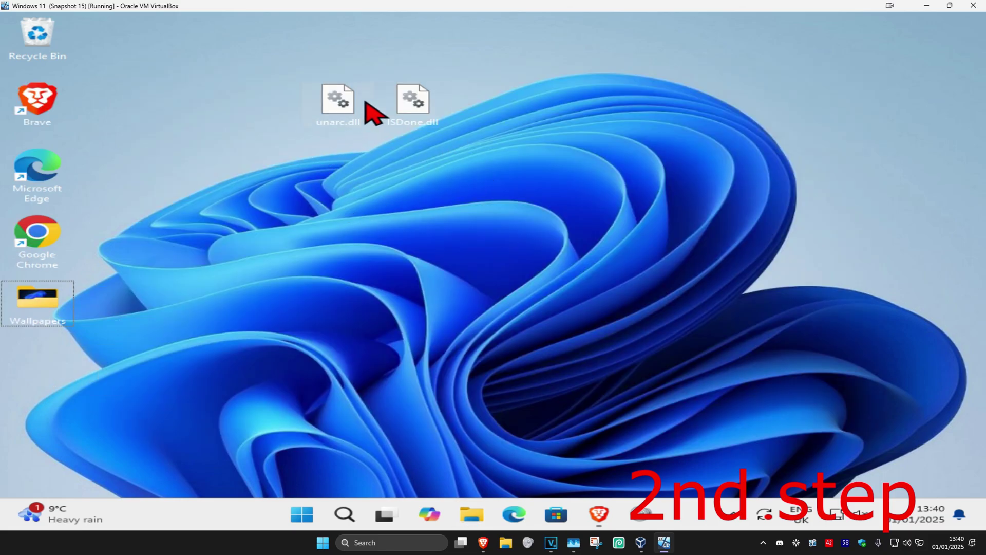
Step: Select both DLL files on the desktop and copy them
{"action": "left_click_drag", "start_coordinate": [248, 191], "coordinate": [548, 56]}
{"action": "right_click", "coordinate": [335, 103]}
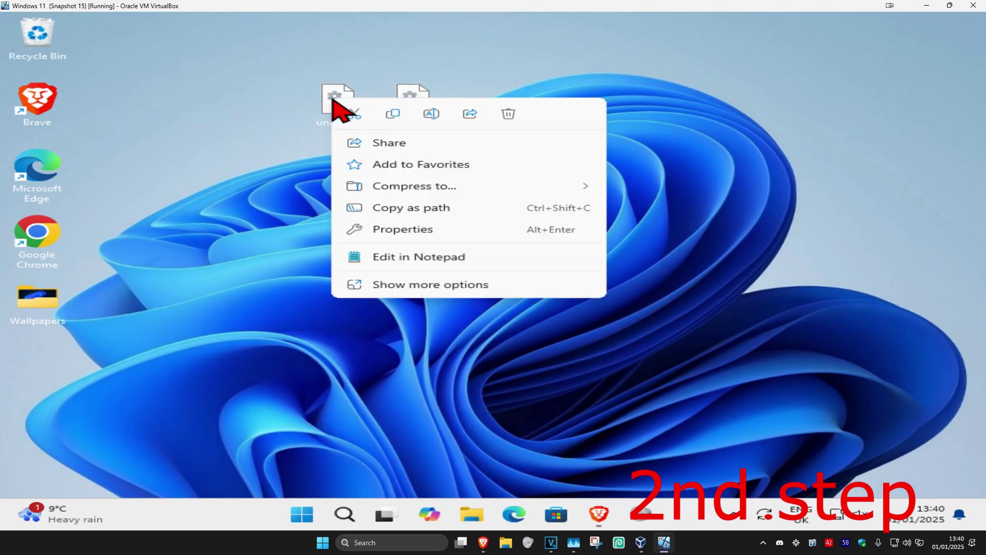
{"action": "left_click", "coordinate": [394, 110]}
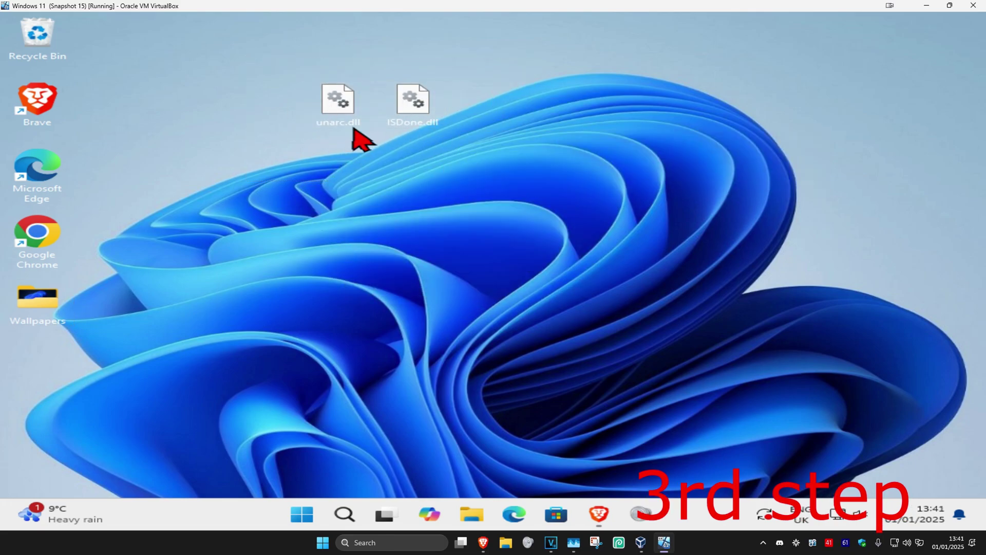
Step: Open File Explorer and browse This PC > Local Disk (C:) > Windows > System32
{"action": "left_click", "coordinate": [344, 514]}
{"action": "type", "text": "file"}
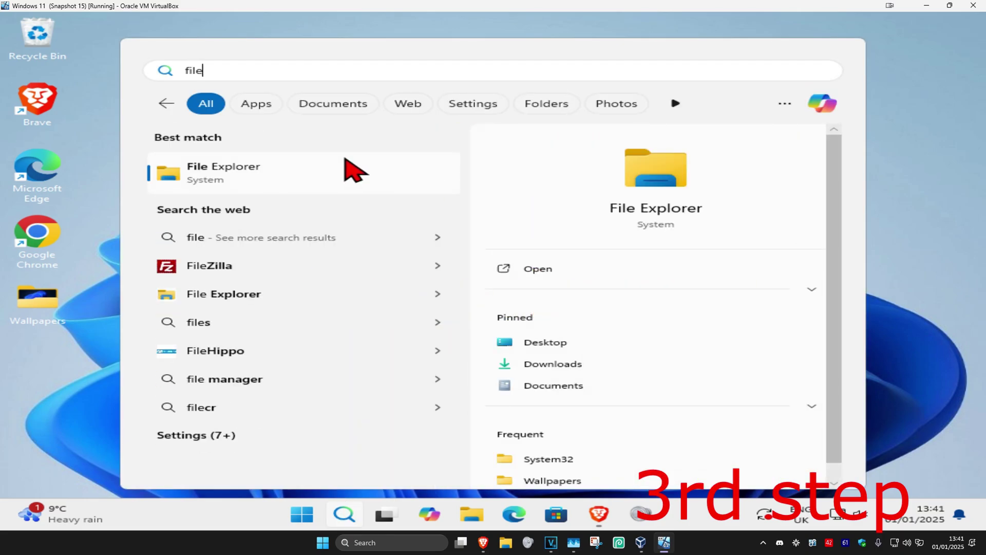
{"action": "left_click", "coordinate": [347, 175]}
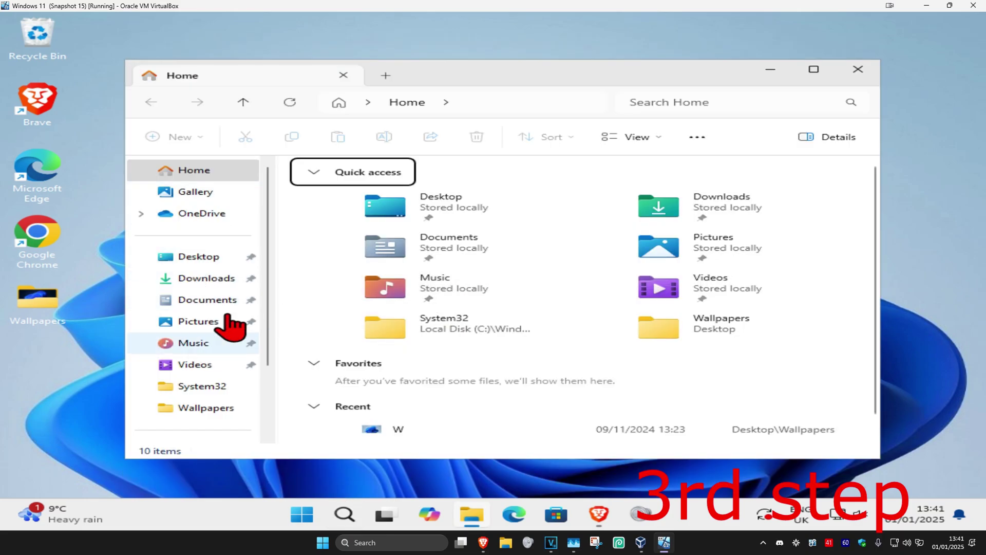
{"action": "scroll", "coordinate": [268, 291], "scroll_direction": "down", "scroll_amount": 2}
{"action": "scroll", "coordinate": [262, 309], "scroll_direction": "down", "scroll_amount": 1}
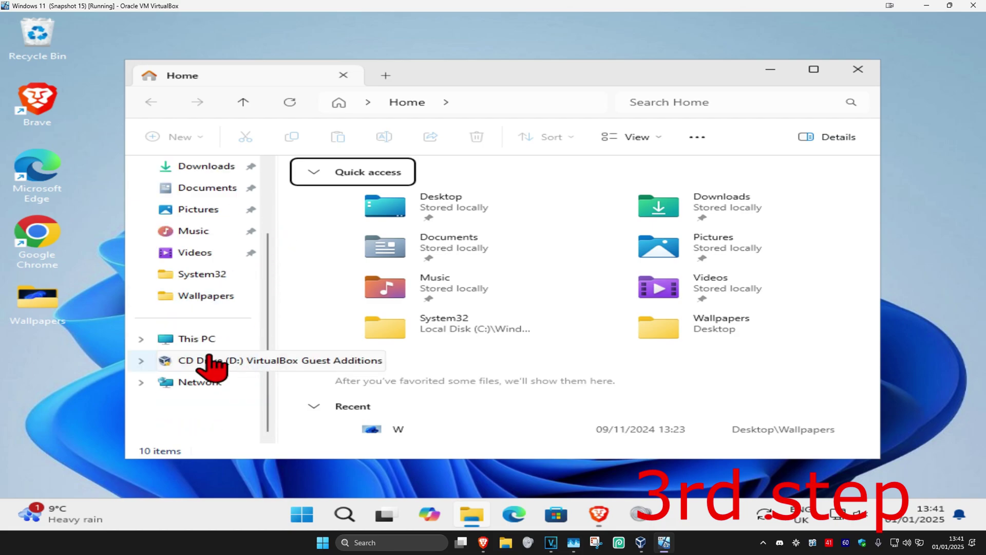
{"action": "left_click", "coordinate": [204, 340]}
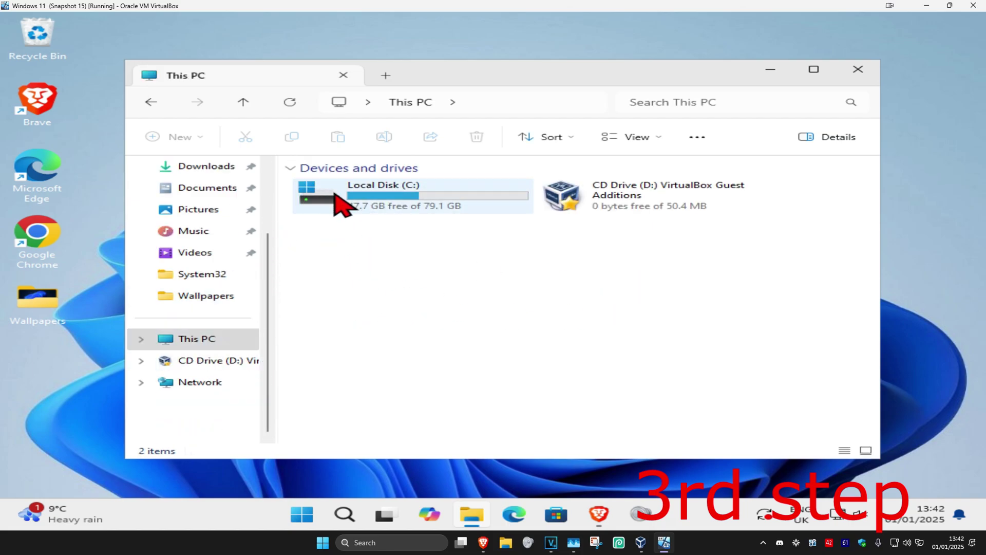
{"action": "double_click", "coordinate": [368, 202]}
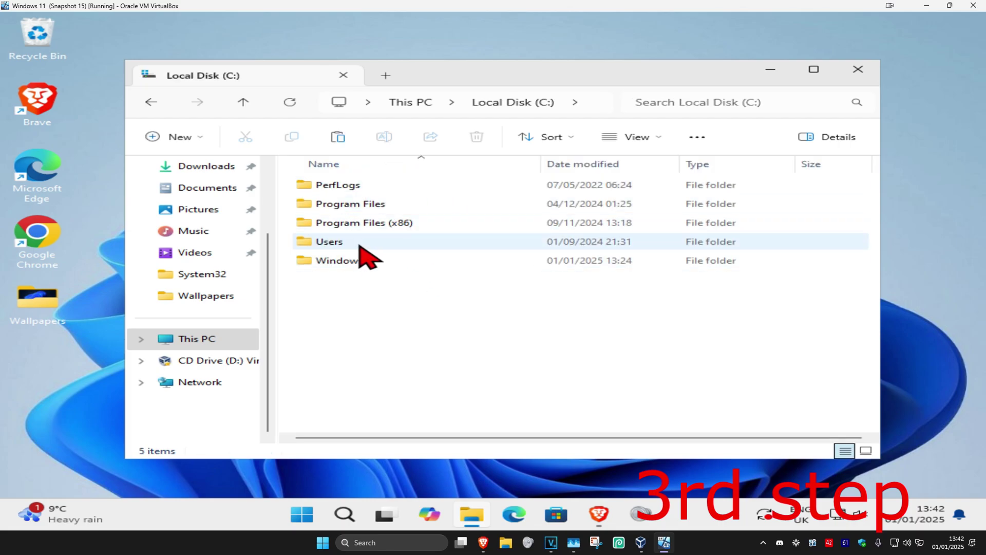
{"action": "double_click", "coordinate": [364, 260]}
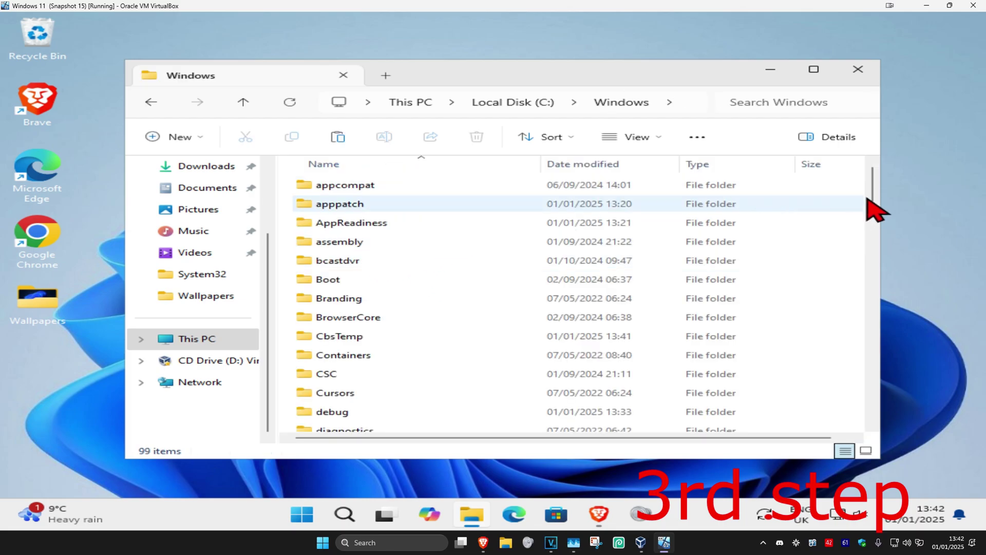
{"action": "left_click_drag", "start_coordinate": [871, 187], "coordinate": [835, 319]}
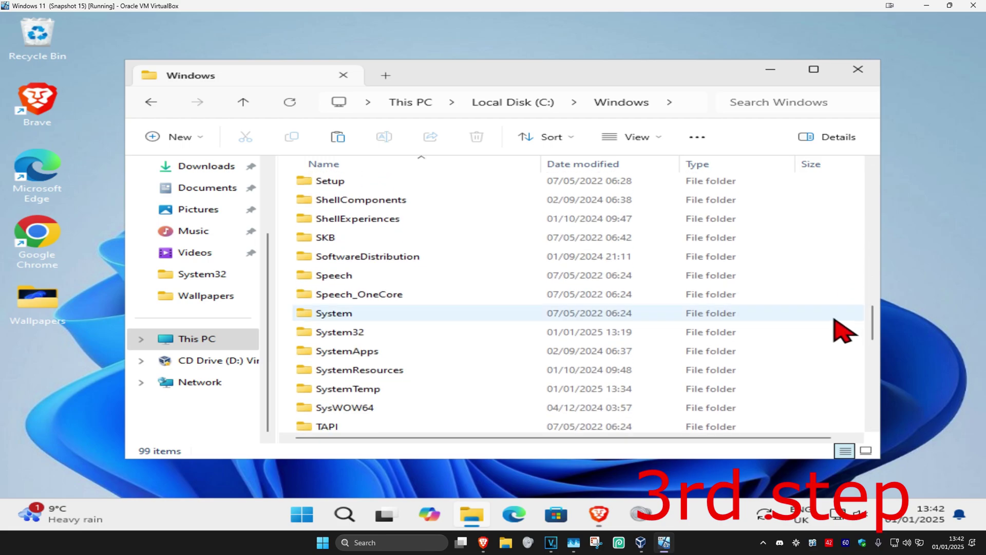
{"action": "double_click", "coordinate": [352, 333]}
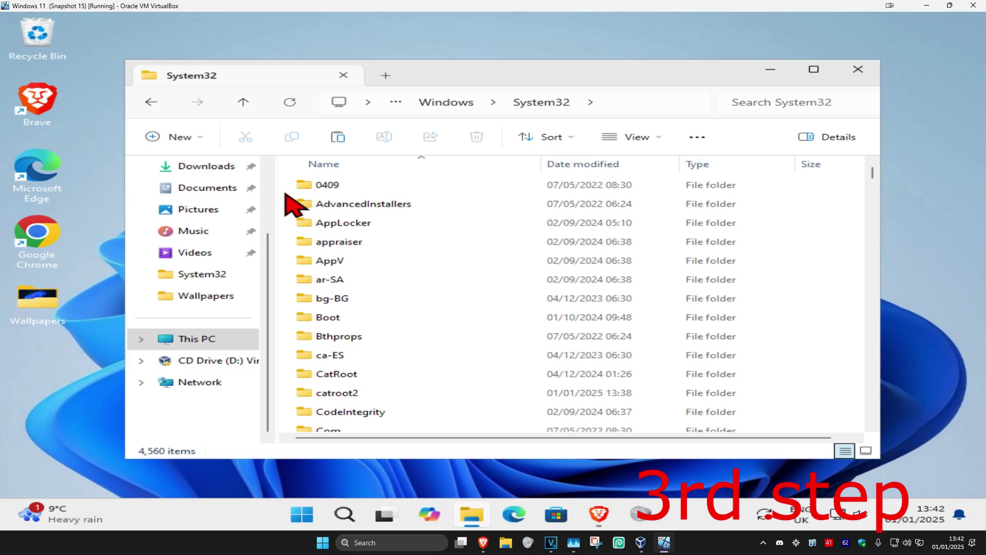
Step: Paste both DLLs into System32 with administrator permission for all items, then return to C:\Windows
{"action": "right_click", "coordinate": [284, 197]}
{"action": "left_click", "coordinate": [319, 221]}
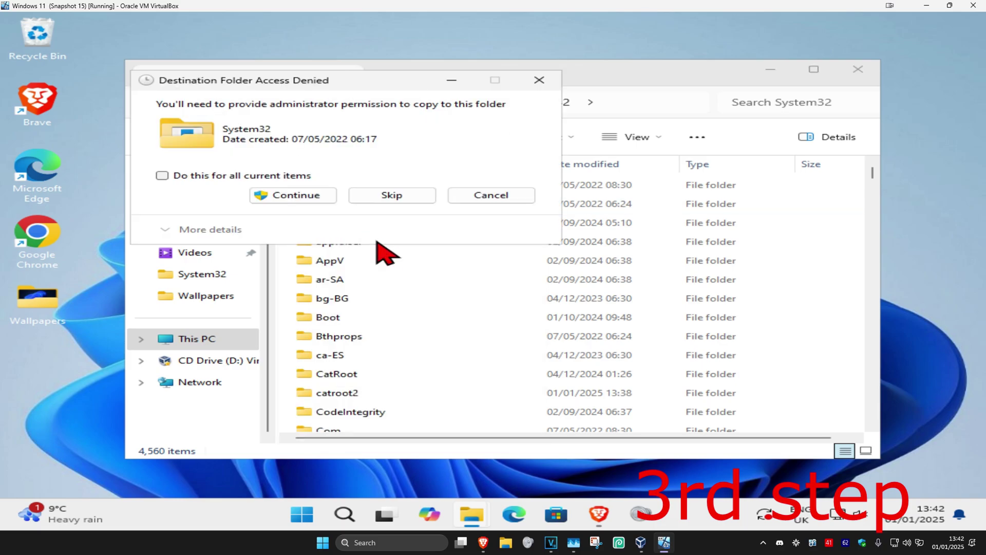
{"action": "left_click", "coordinate": [163, 176]}
{"action": "left_click", "coordinate": [316, 196]}
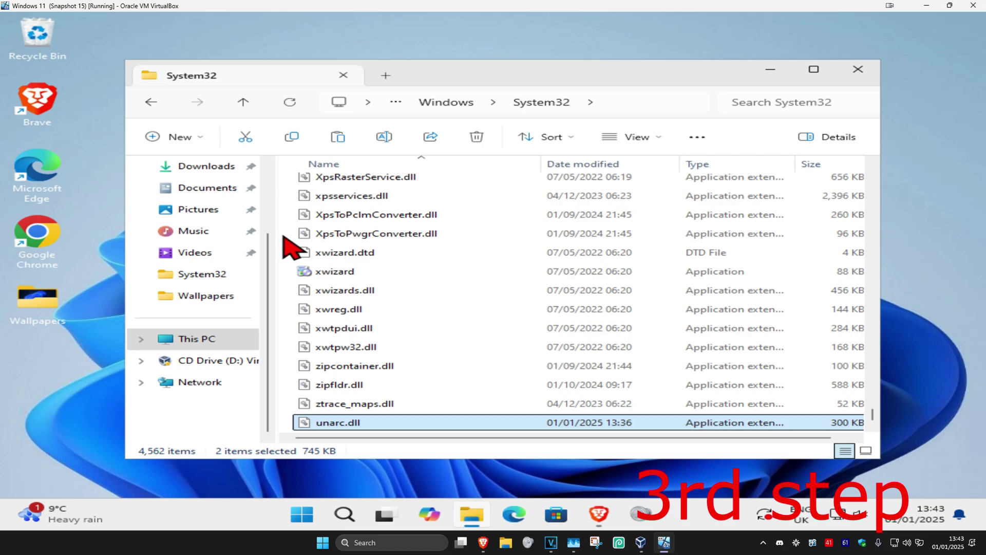
{"action": "left_click", "coordinate": [457, 102]}
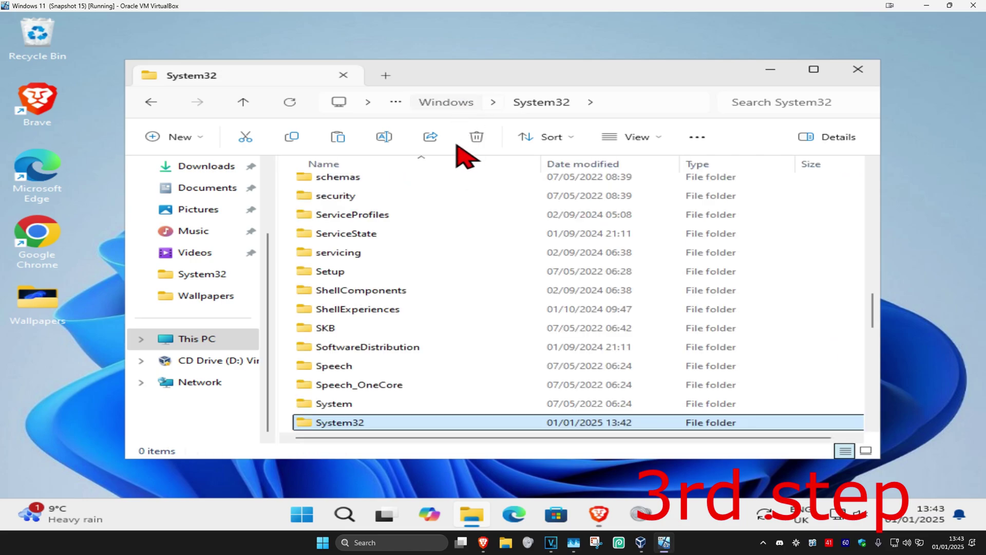
{"action": "scroll", "coordinate": [879, 314], "scroll_direction": "down", "scroll_amount": 2}
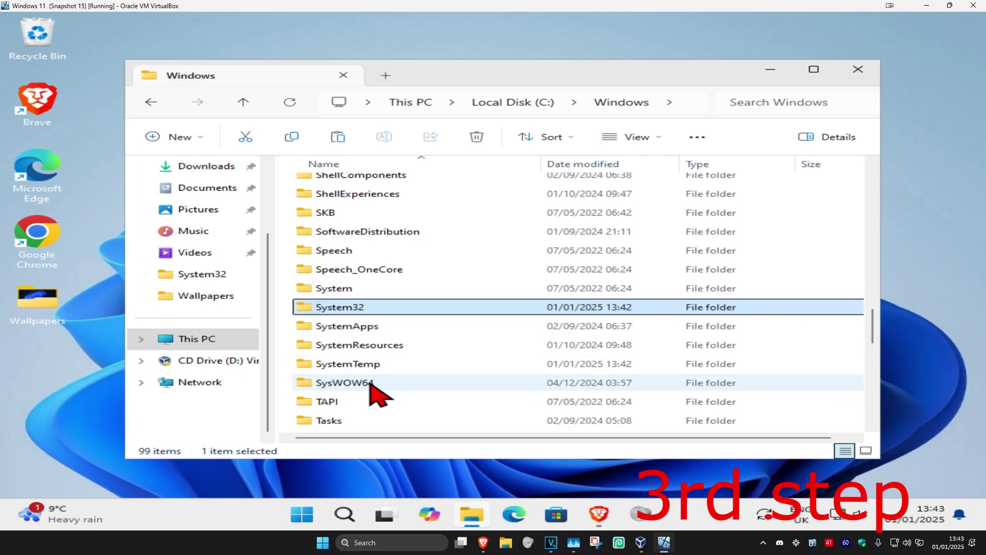
Step: Open SysWOW64 and paste both DLLs there, granting administrator permission
{"action": "double_click", "coordinate": [370, 383]}
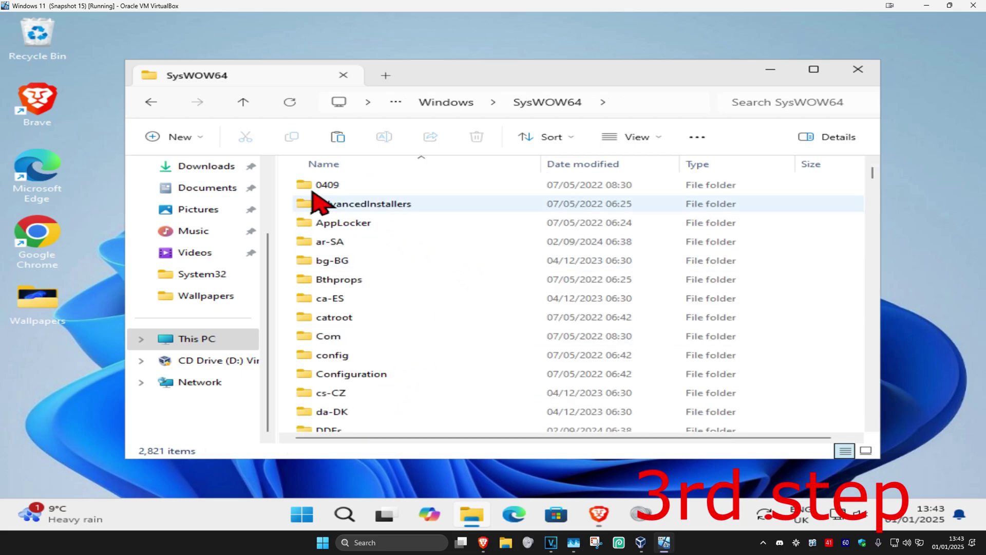
{"action": "right_click", "coordinate": [288, 195]}
{"action": "left_click", "coordinate": [302, 205]}
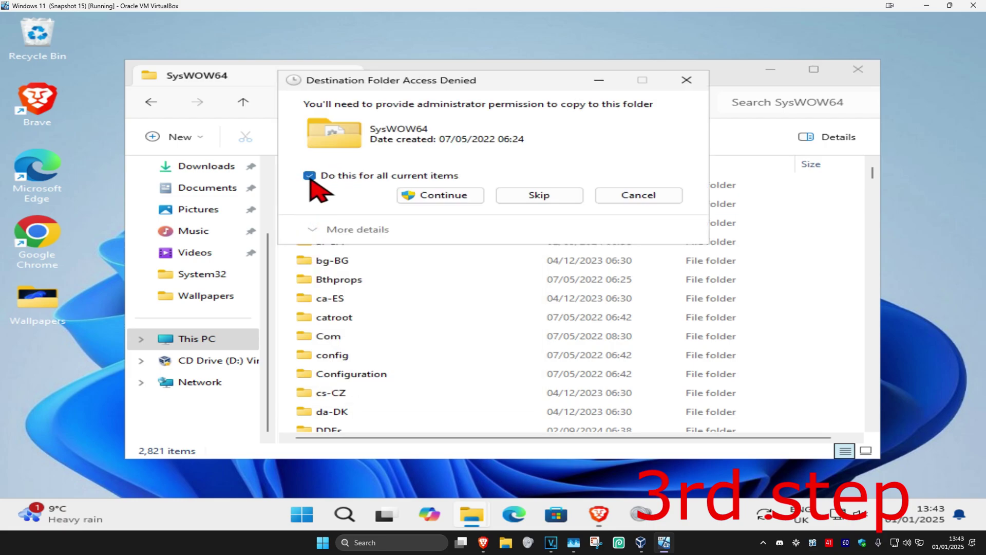
{"action": "left_click", "coordinate": [442, 196]}
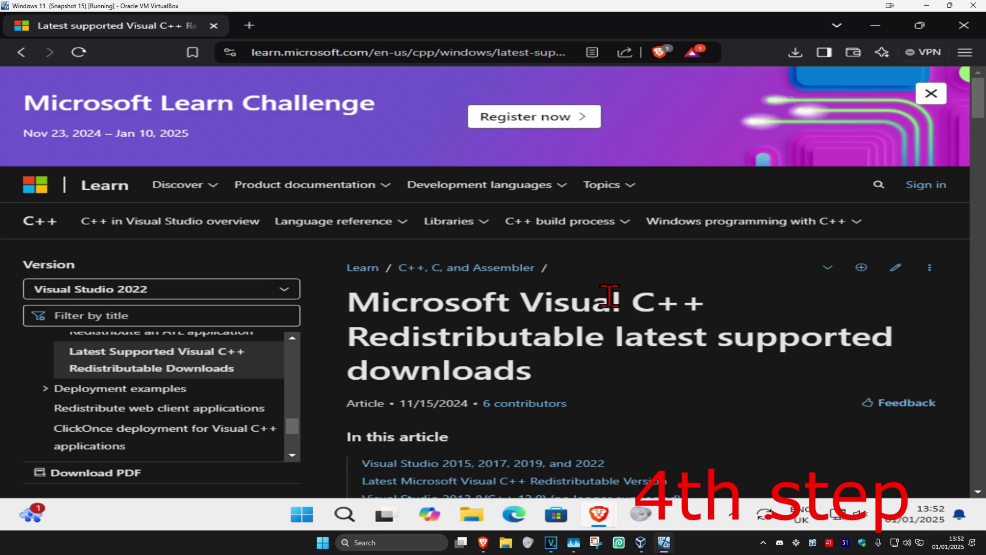
Step: Scroll to the latest Visual C++ Redistributable table (14.42.34433.0) with ARM64, X86 and X64 links
{"action": "scroll", "coordinate": [673, 259], "scroll_direction": "down", "scroll_amount": 15}
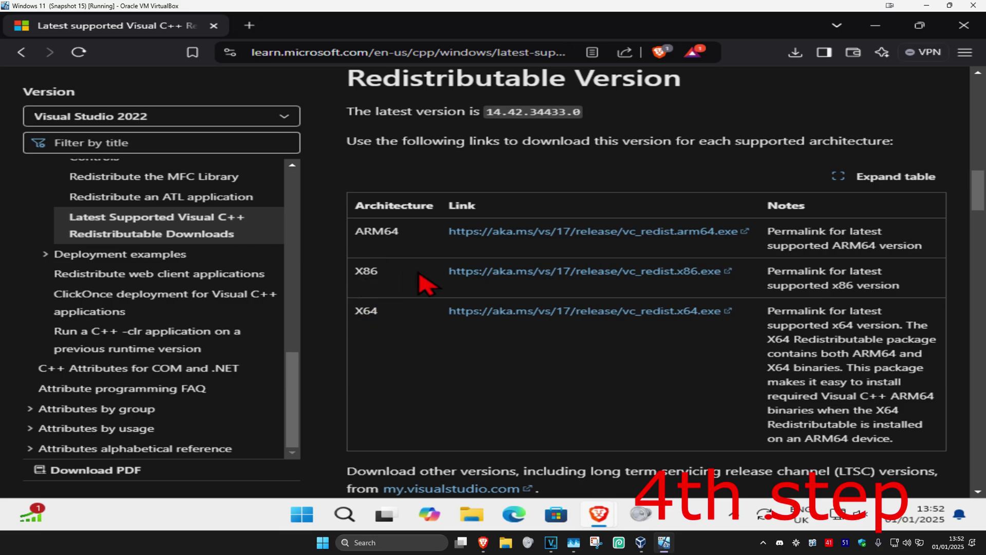
Step: Check in System Information that the System Type is x64-based PC
{"action": "left_click", "coordinate": [345, 514]}
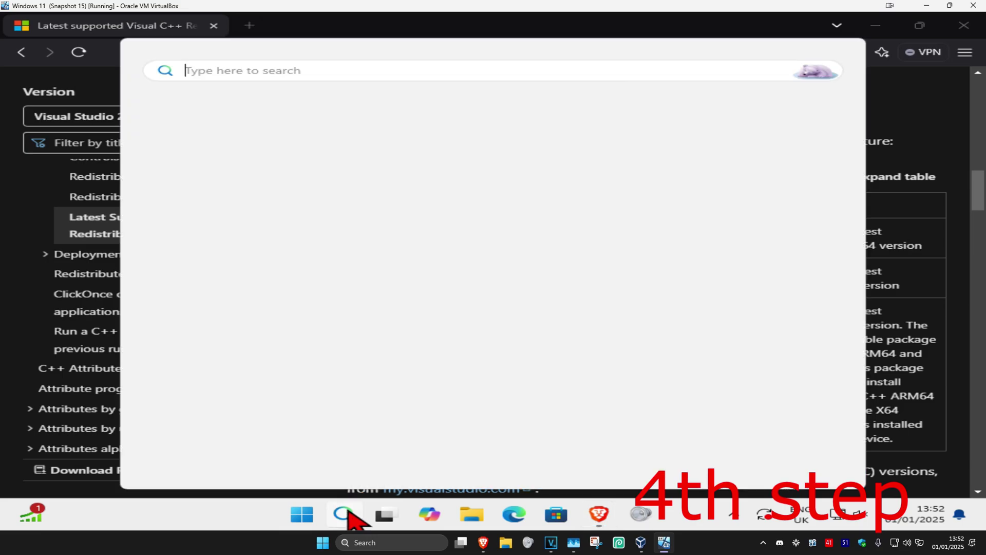
{"action": "type", "text": "system inf"}
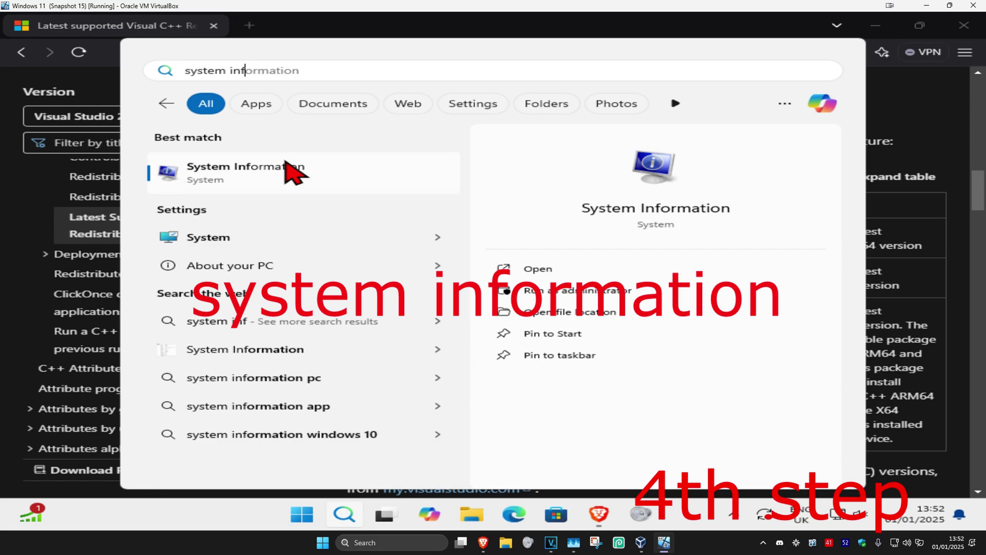
{"action": "left_click", "coordinate": [290, 170]}
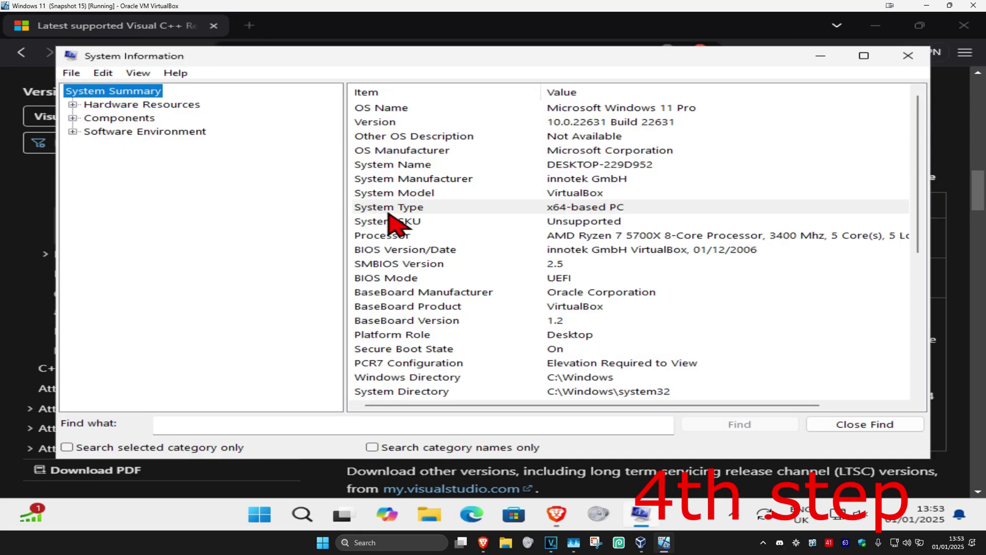
{"action": "left_click", "coordinate": [398, 208]}
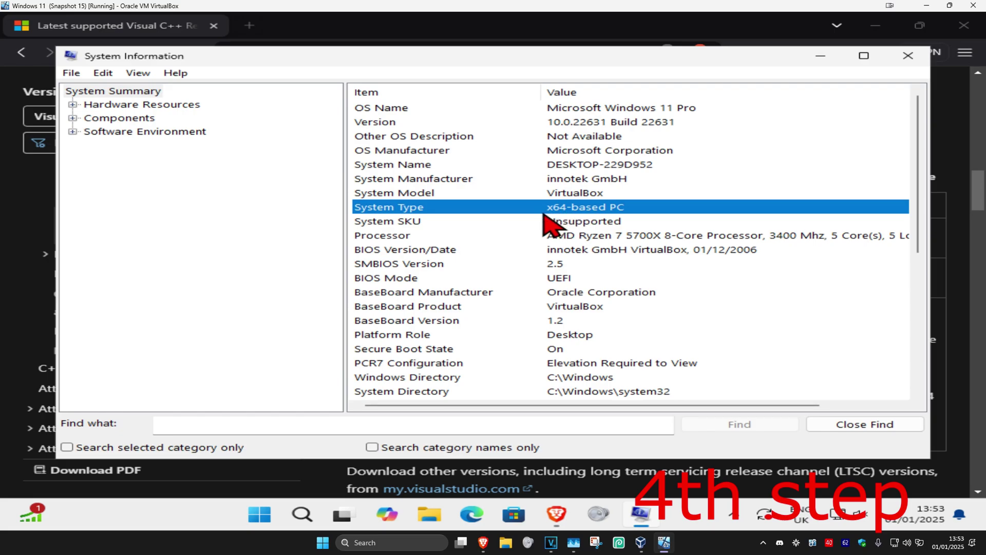
{"action": "left_click", "coordinate": [821, 57]}
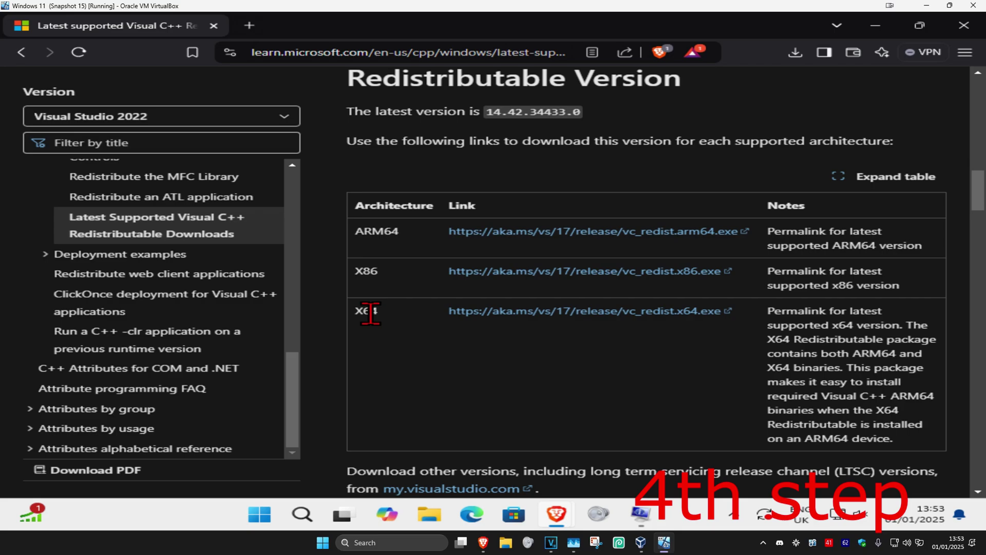
Step: Download VC_redist.x64.exe from the X64 link and launch the installer
{"action": "left_click", "coordinate": [493, 310]}
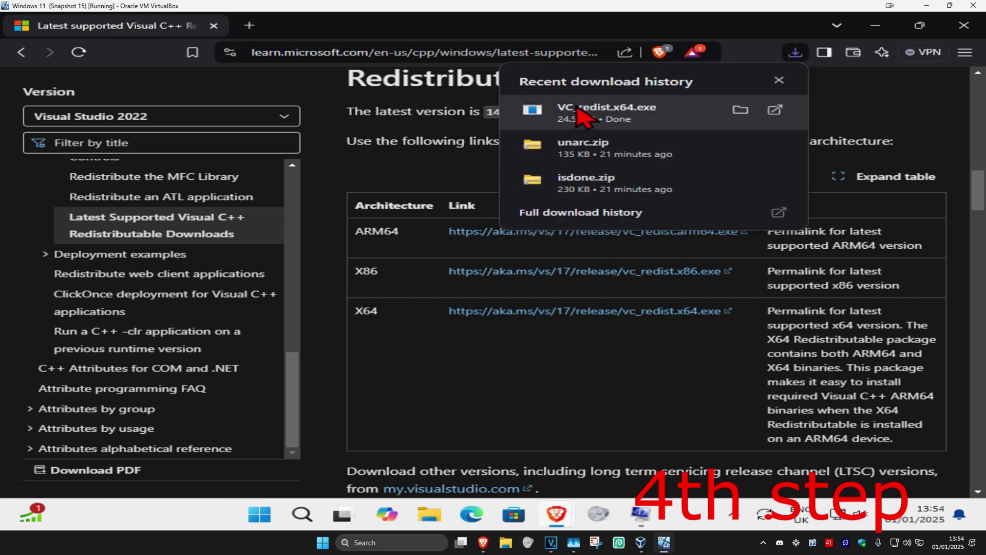
{"action": "left_click", "coordinate": [586, 116]}
{"action": "left_click", "coordinate": [876, 25]}
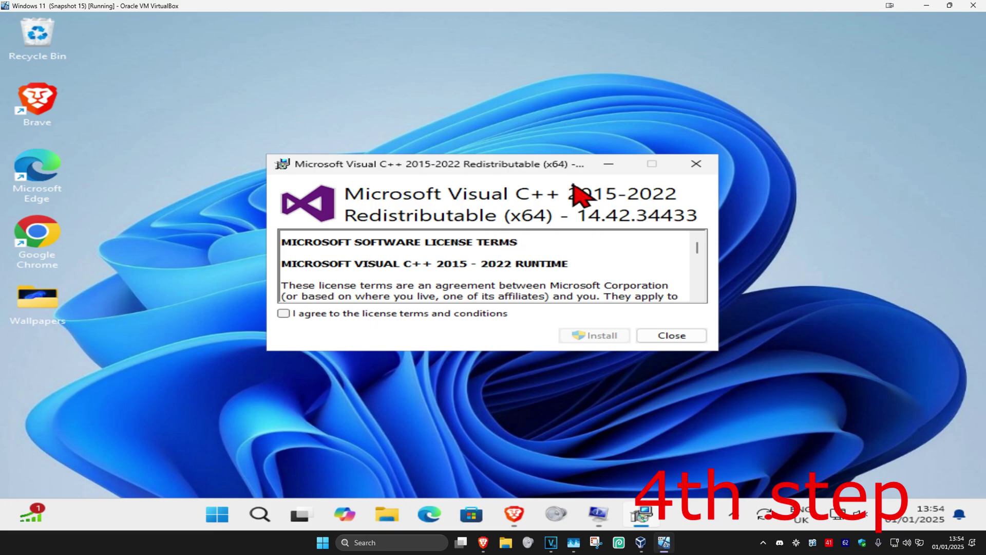
Step: Accept the license, install the x64 redistributable 14.42.34433 approving prompts, and close after Setup Successful
{"action": "left_click", "coordinate": [284, 314]}
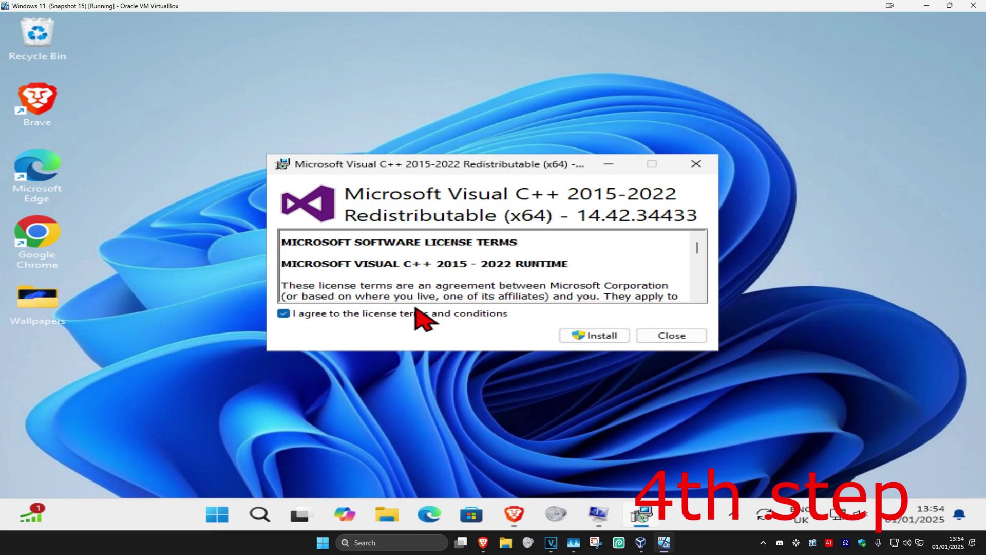
{"action": "left_click", "coordinate": [619, 336]}
{"action": "left_click", "coordinate": [436, 379]}
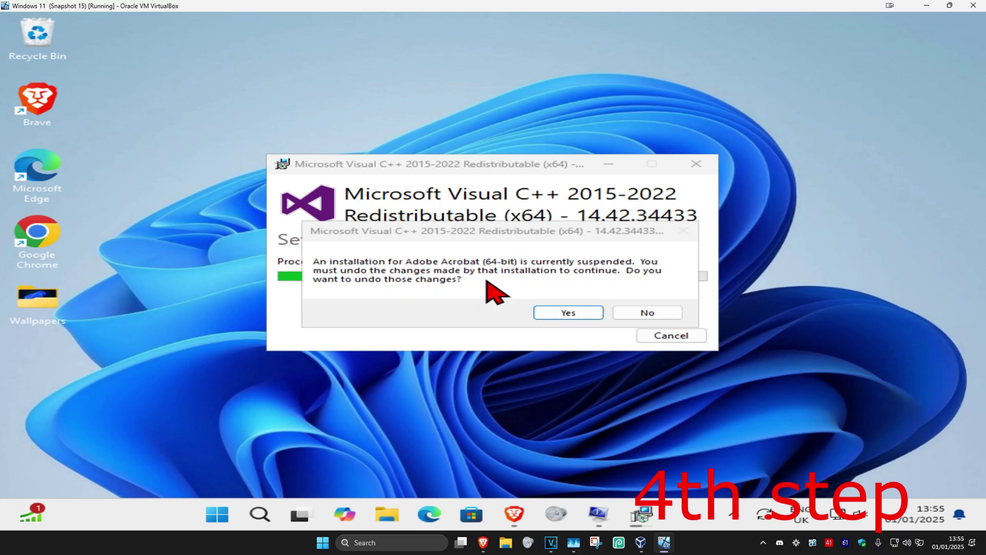
{"action": "left_click", "coordinate": [565, 313]}
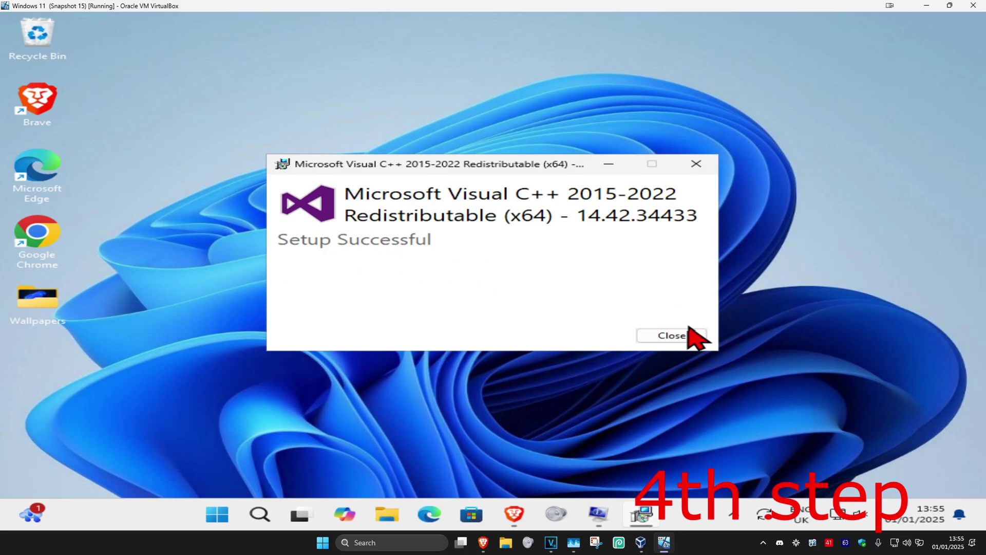
{"action": "left_click", "coordinate": [670, 336]}
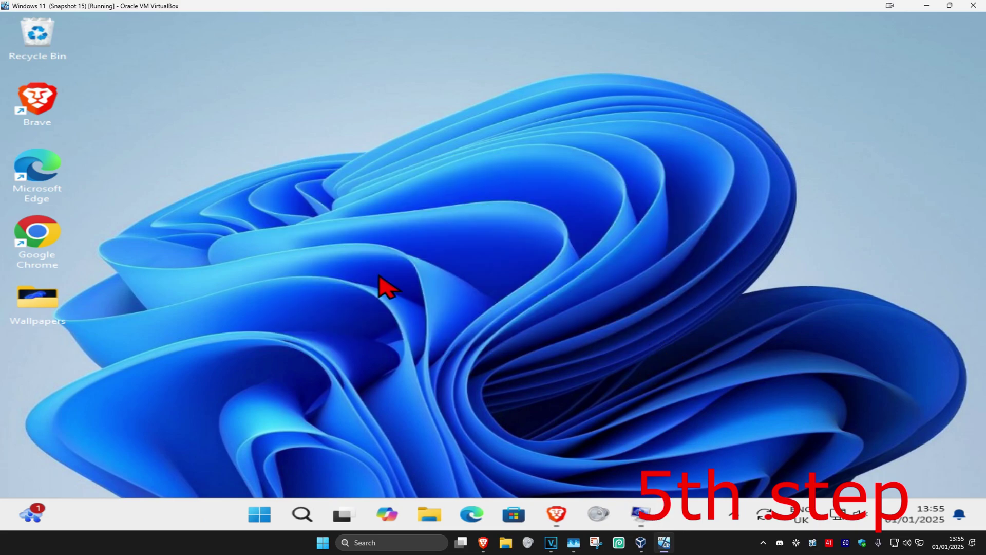